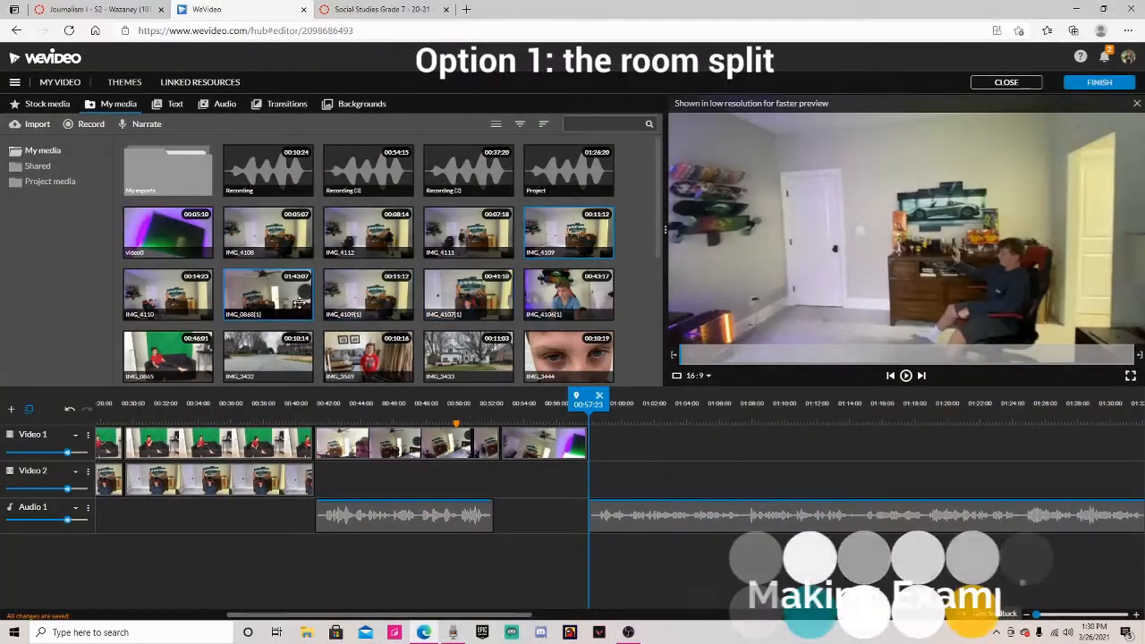
Step: Place clip IMG_4109 on the Video 2 track and IMG_4110 on the Video 1 track at the playhead
left_click(300, 302)
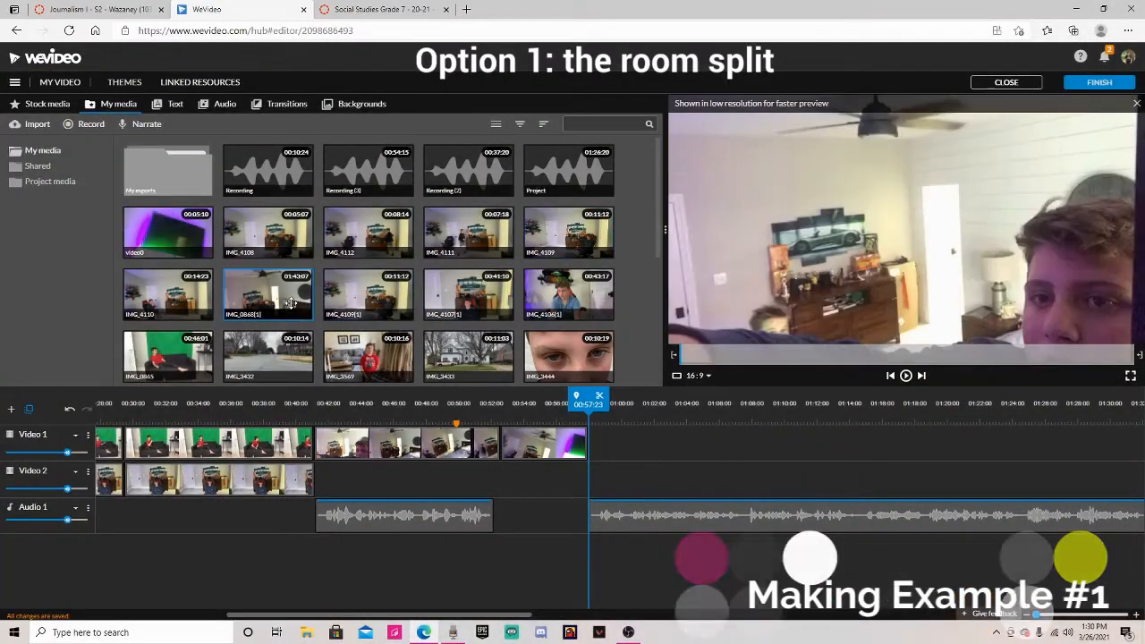
left_click_drag(571, 240, 604, 493)
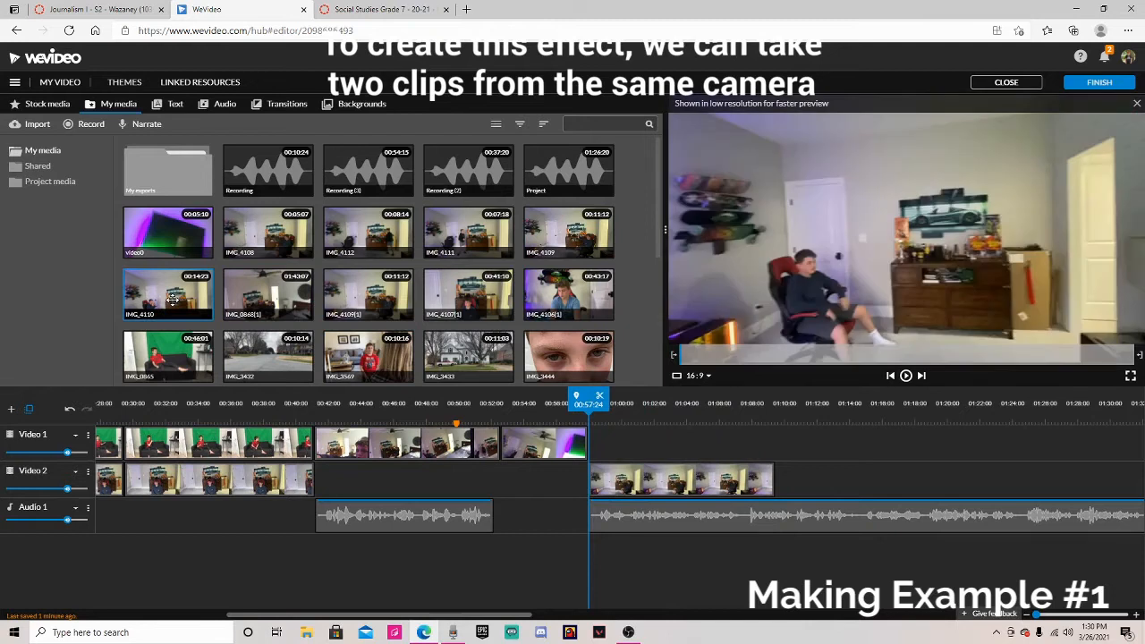
left_click_drag(170, 300, 626, 443)
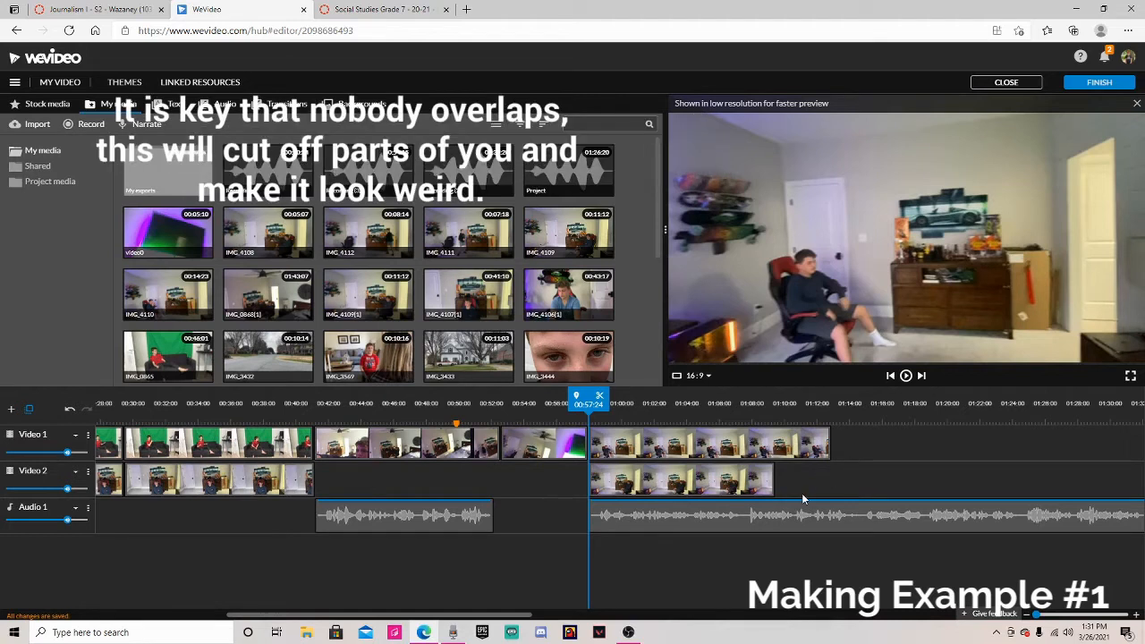
left_click(32, 127)
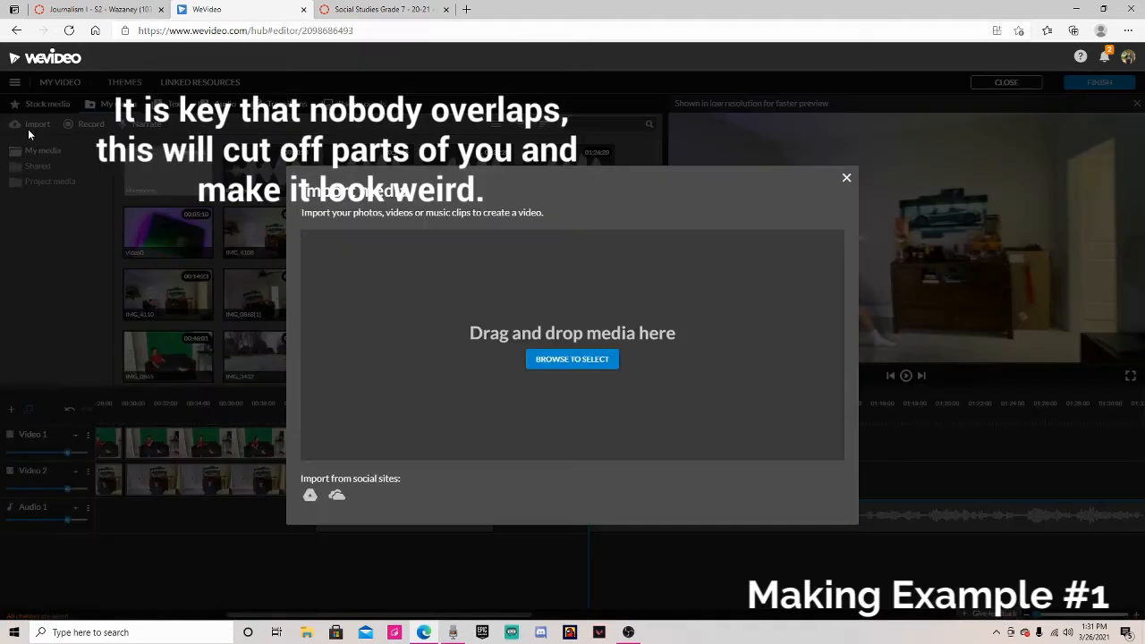
left_click(847, 176)
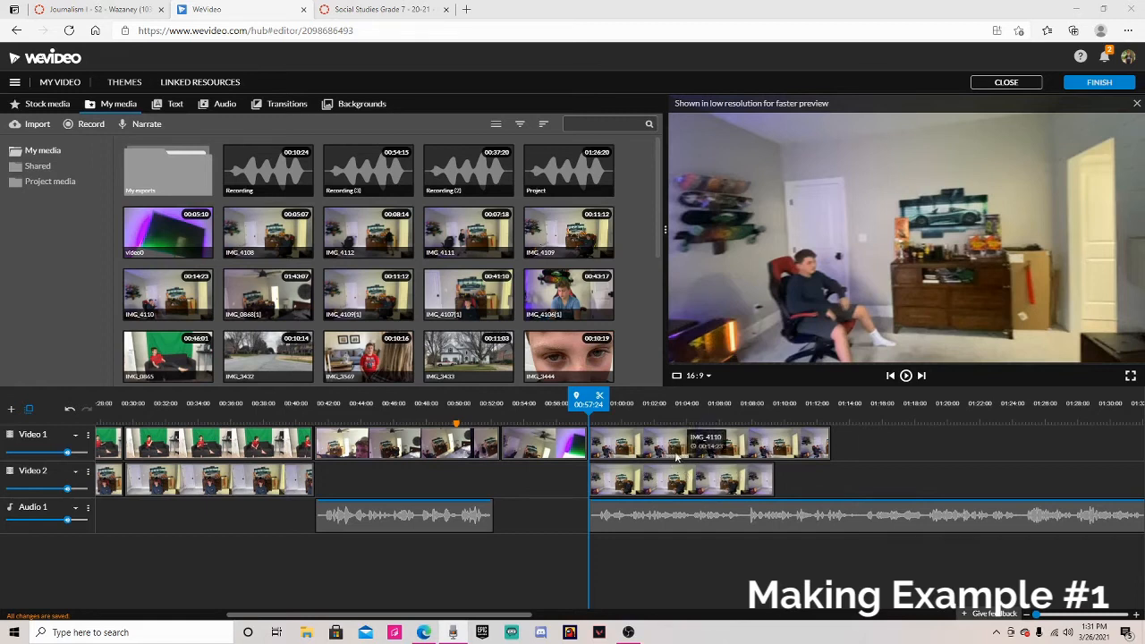
Step: Crop the IMG_4109 clip horizontally from the right to 881 and save the changes
double_click(658, 485)
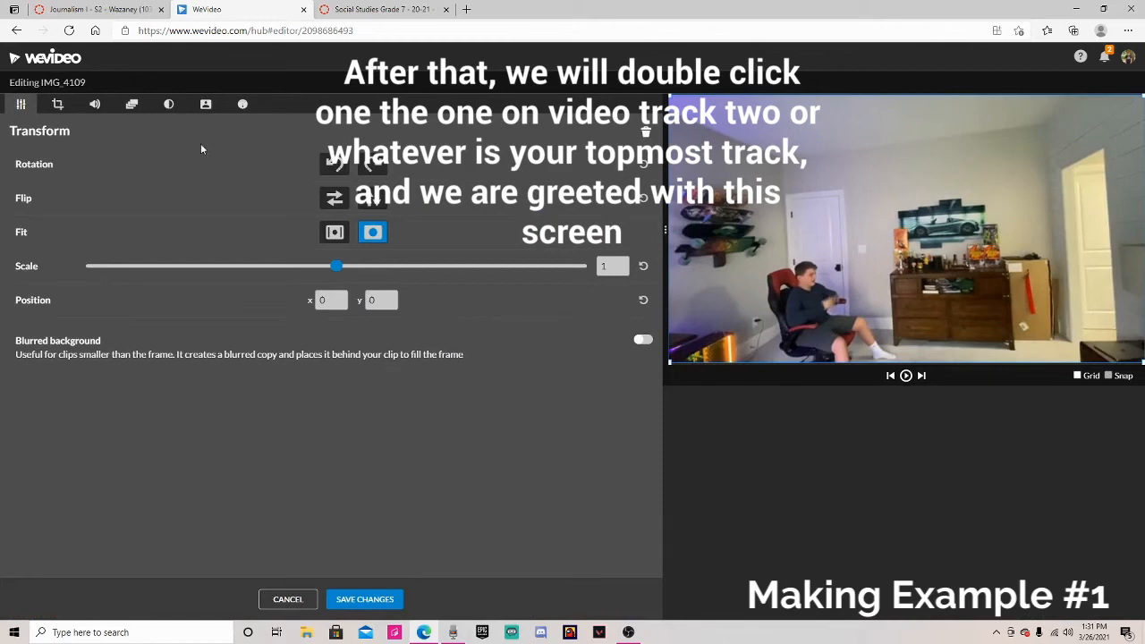
left_click(57, 104)
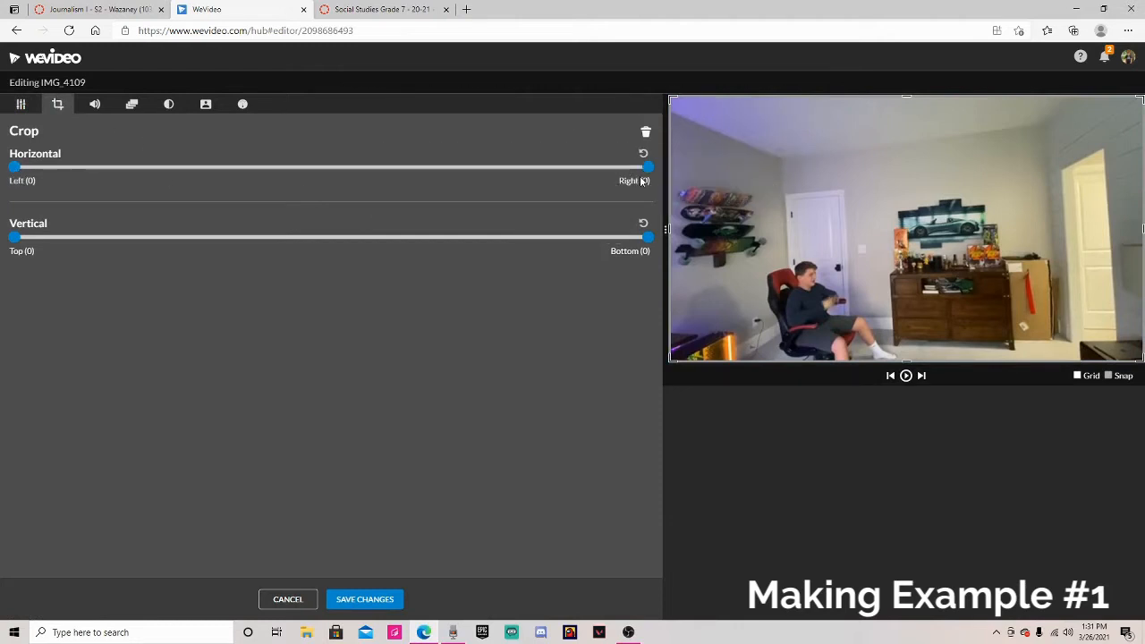
left_click_drag(649, 170, 358, 179)
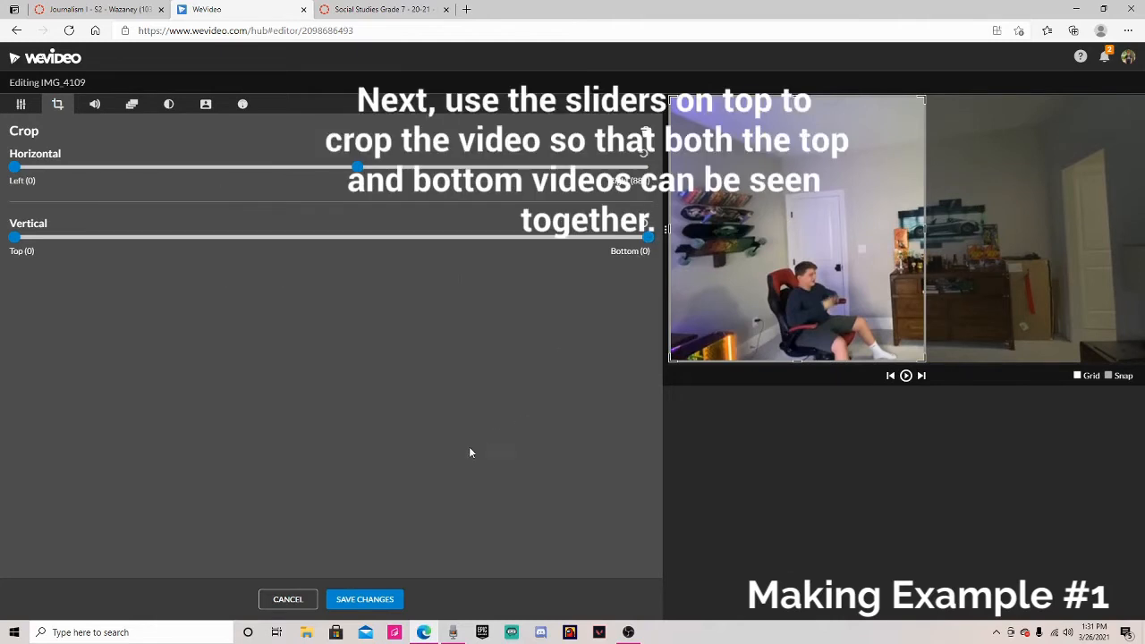
left_click(367, 601)
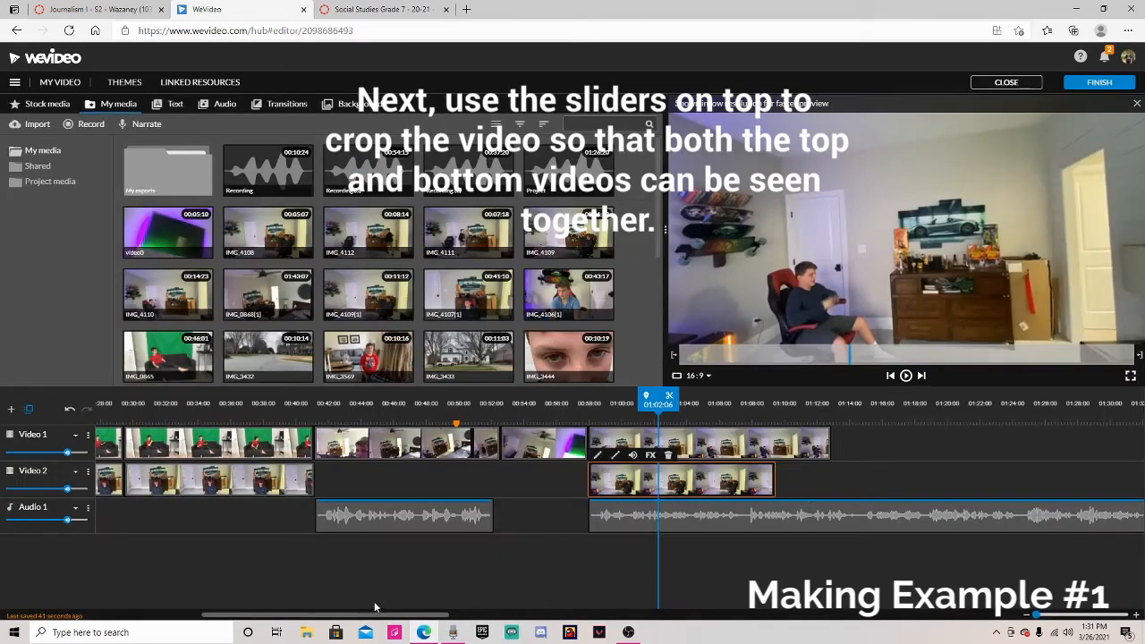
Step: Select the two stacked clips and reopen the IMG_4109 clip's crop settings, then save
left_click(745, 443)
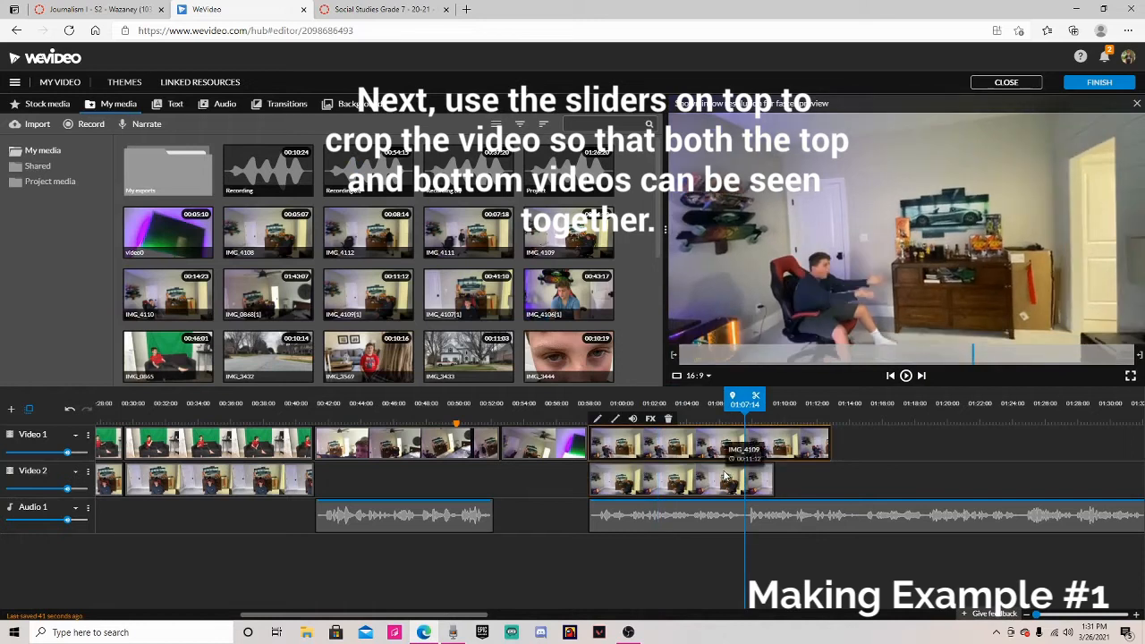
left_click(727, 478)
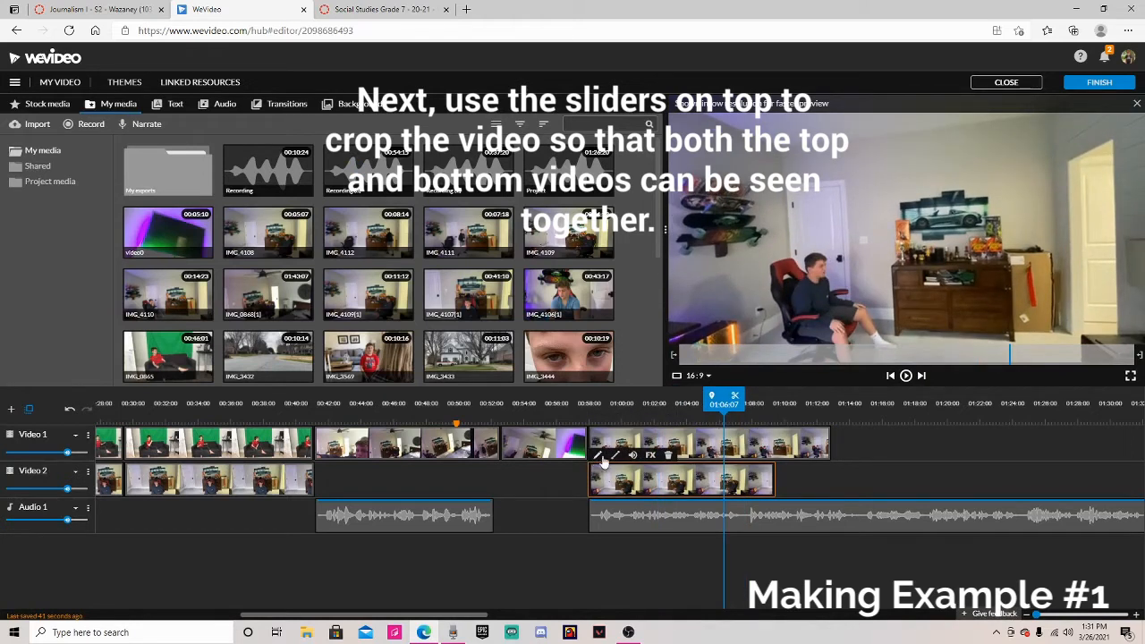
double_click(664, 489)
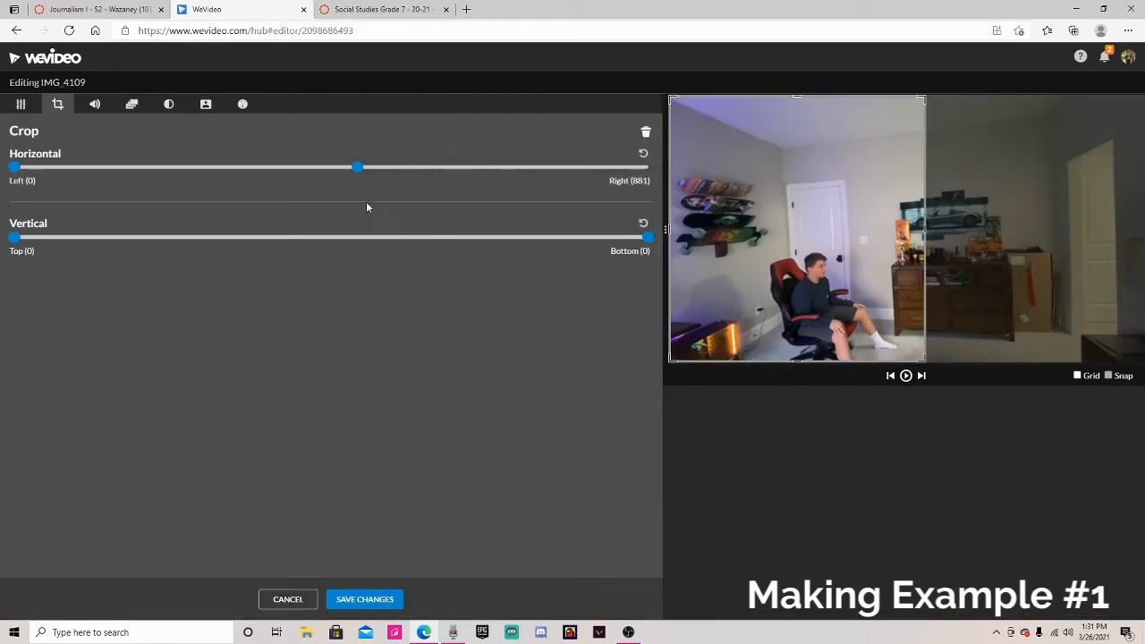
left_click(379, 601)
Step: Crop the IMG_4110 clip horizontally from the right by a similar amount and save the changes
left_click(760, 452)
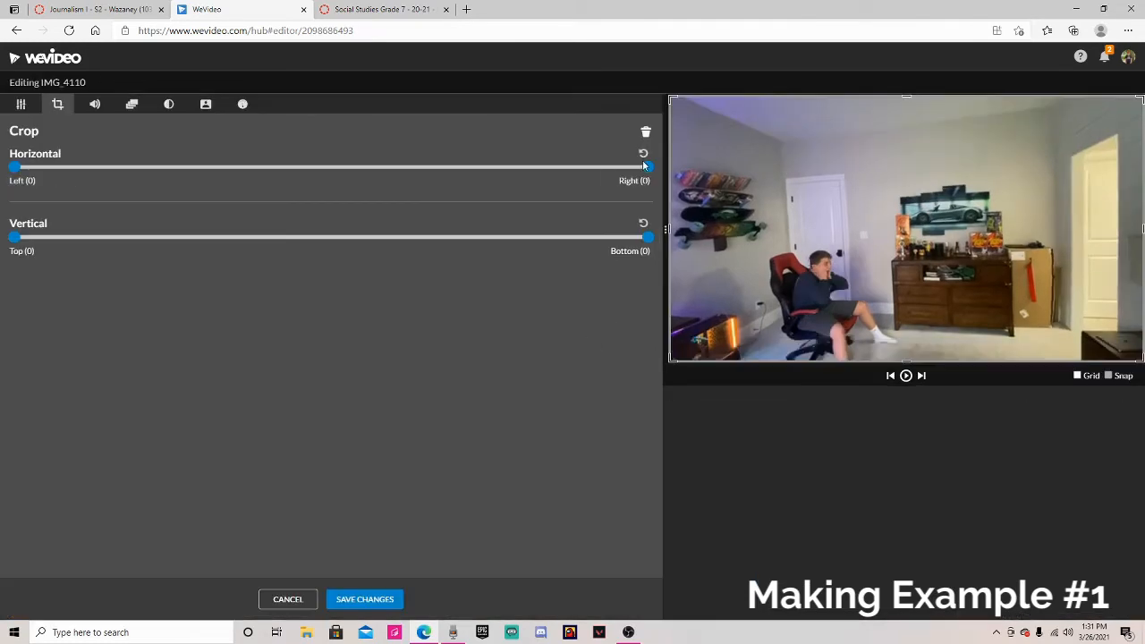
mouse_move(650, 169)
left_mouse_down()
mouse_move(608, 168)
mouse_move(648, 168)
left_mouse_up()
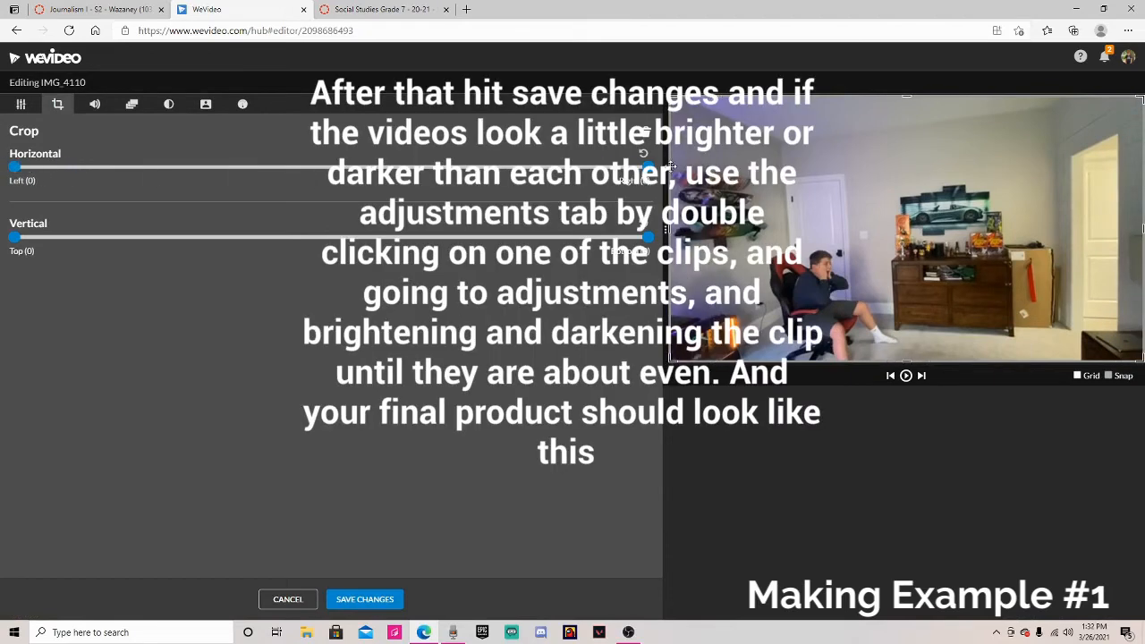
left_click_drag(646, 168, 352, 184)
left_click(387, 599)
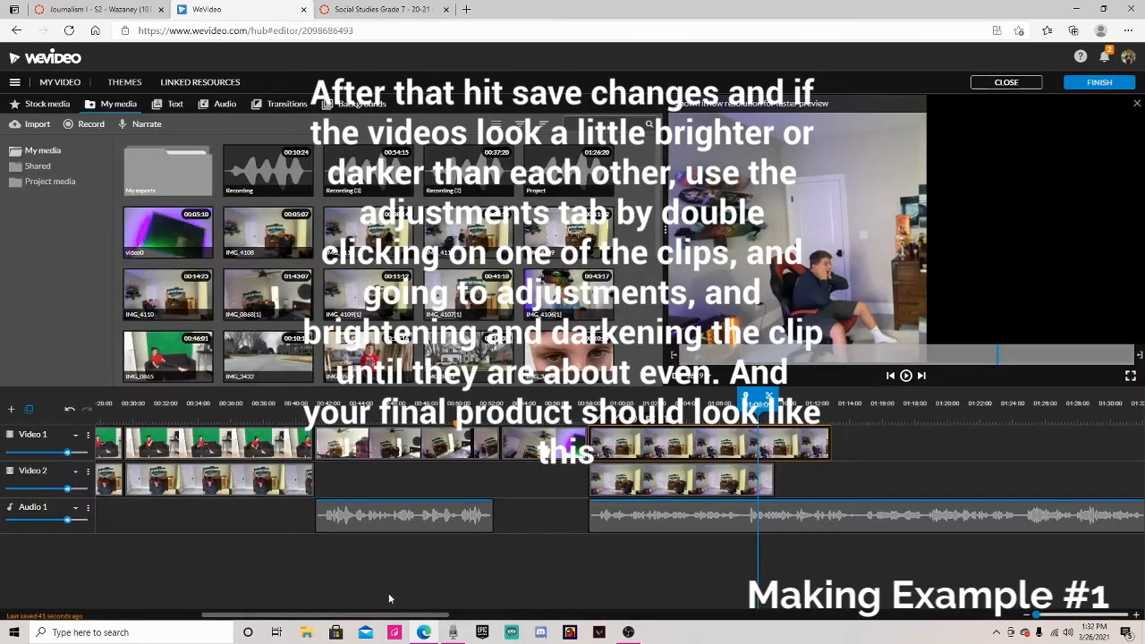
Step: Reopen the Video 2 clip, move its right crop edge in the preview frame, and save
left_click(691, 484)
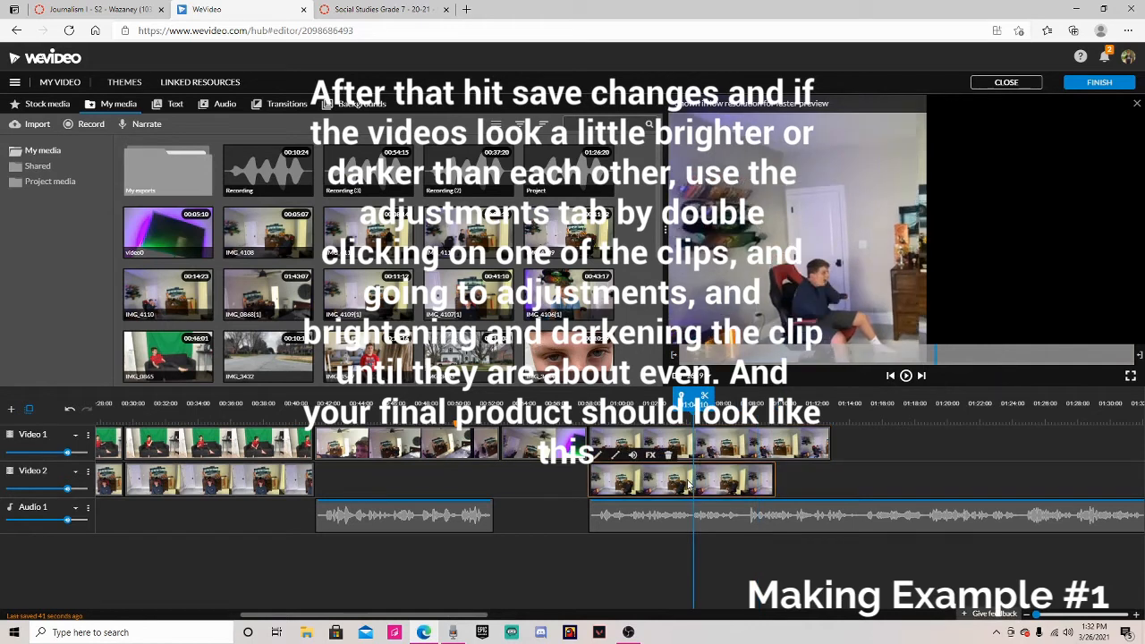
double_click(690, 484)
left_click_drag(924, 230, 1142, 229)
left_click(399, 598)
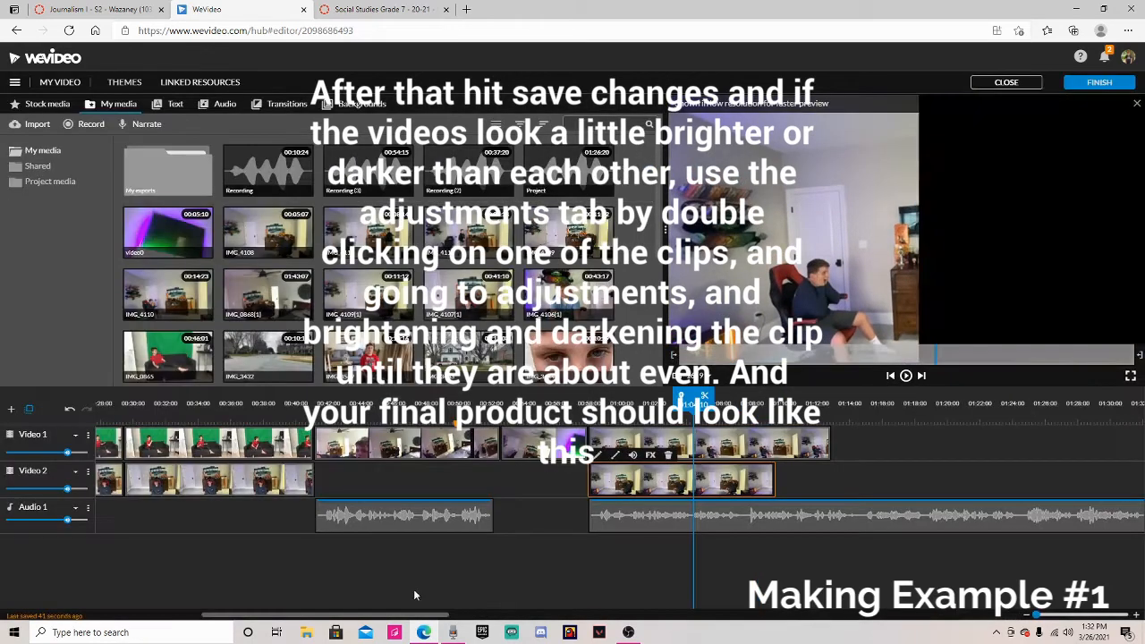
Step: Play the combined split-room clips from their start
left_click_drag(597, 400, 592, 400)
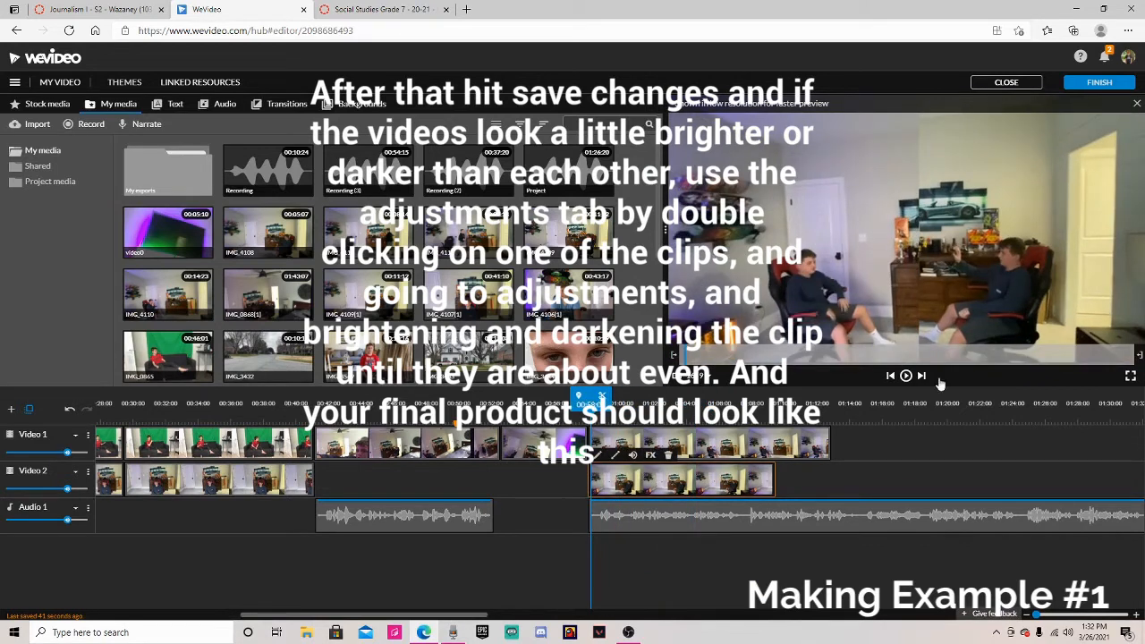
left_click(905, 377)
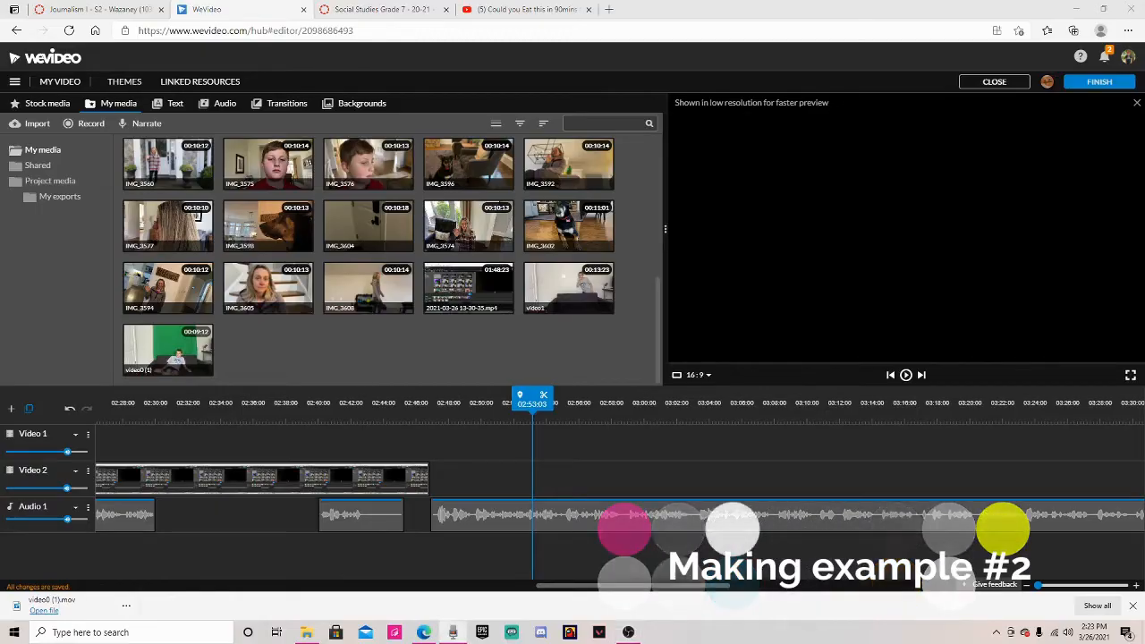
Step: Add the video1 room clip to Video 1 and the green screen video0 (1) clip to Video 2 after the existing footage
left_click_drag(549, 419, 432, 418)
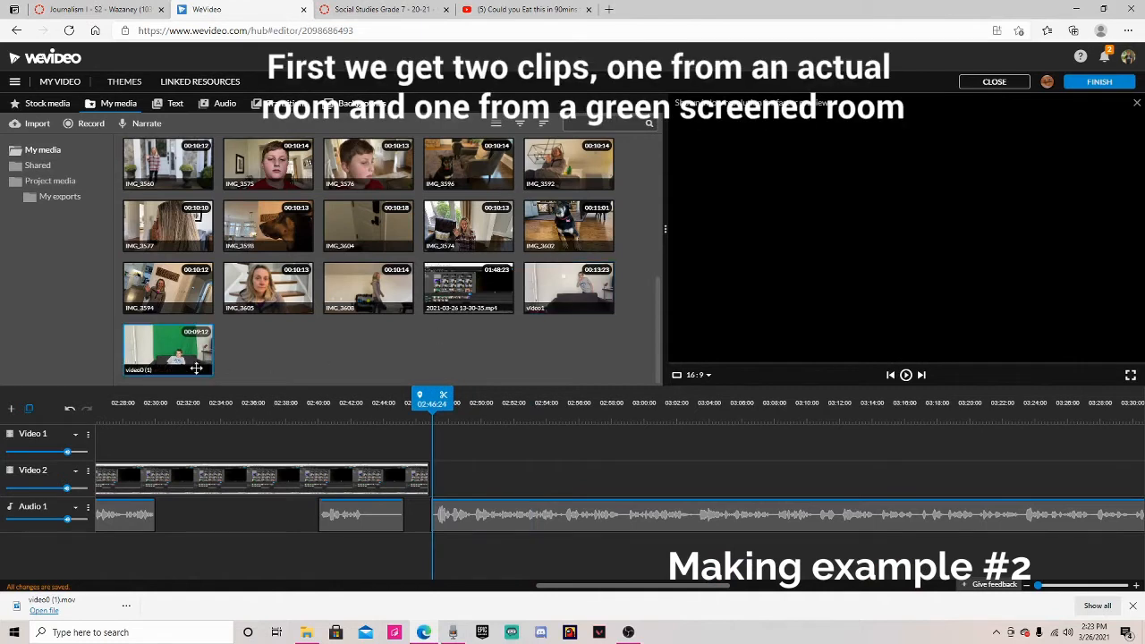
left_click_drag(584, 295, 540, 441)
left_click_drag(197, 355, 501, 479)
Step: Swap the two new clips so the green screen clip sits on Video 1 and the room clip on Video 2, aligned at the same start
left_click_drag(433, 399, 521, 483)
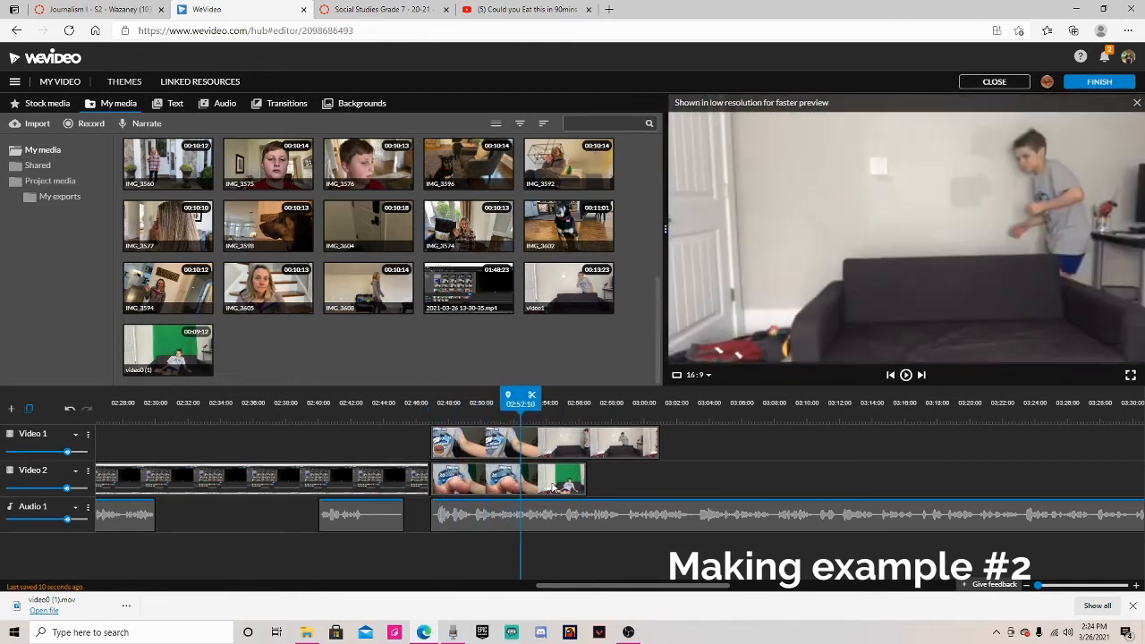
left_click(570, 486)
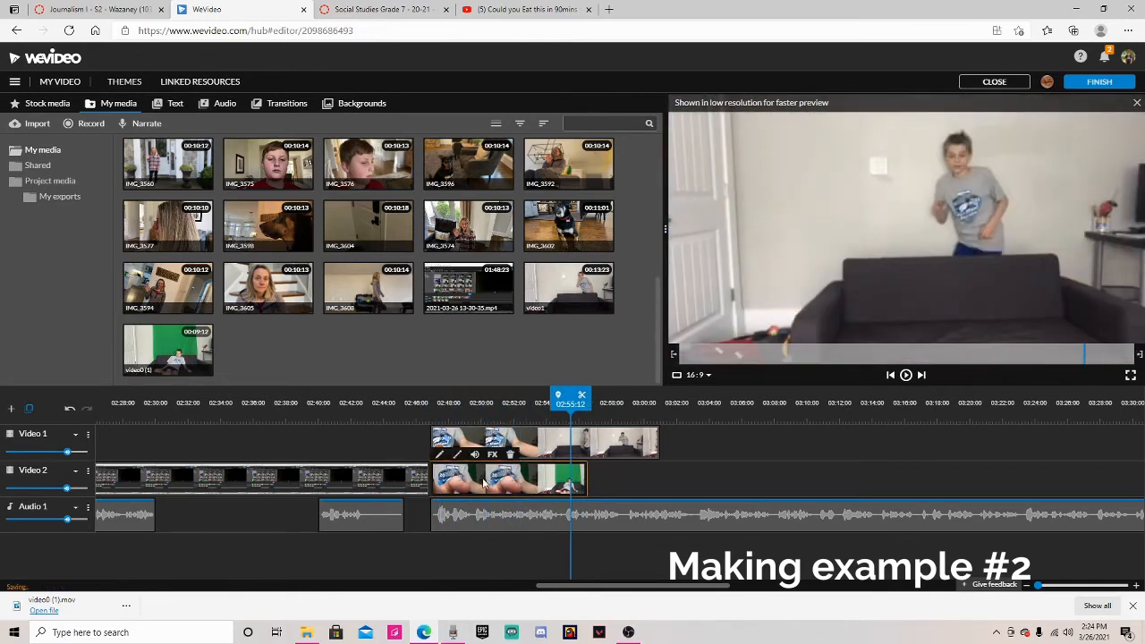
left_click_drag(628, 445, 773, 481)
left_click_drag(524, 478, 794, 448)
left_click_drag(579, 445, 583, 478)
left_click(740, 452)
left_click_drag(740, 451, 472, 439)
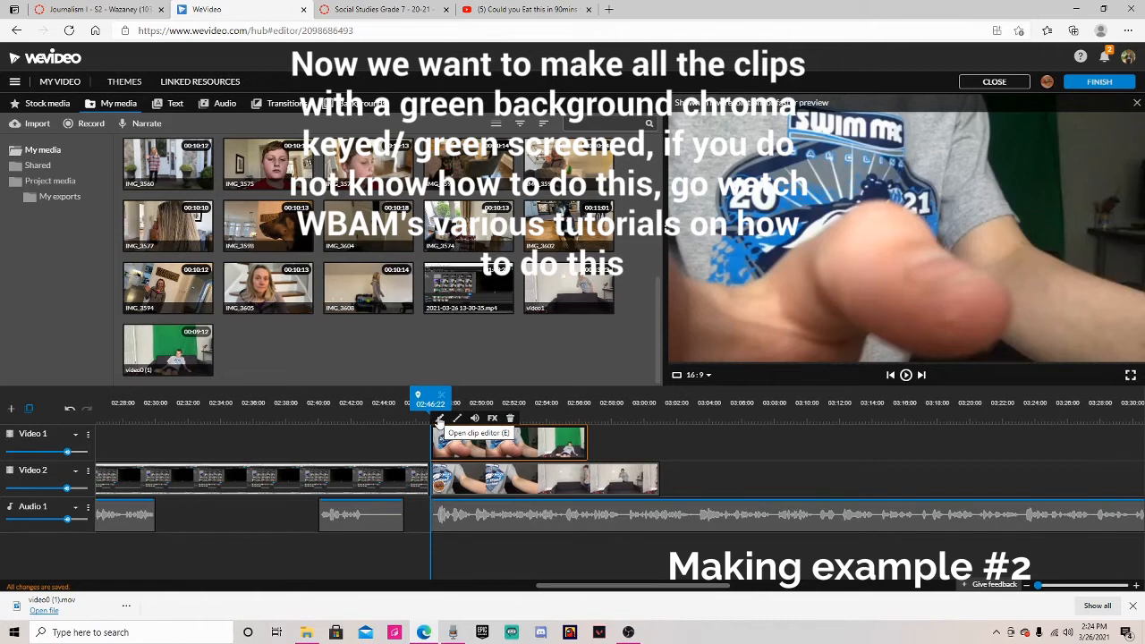
Step: Apply color keying to the green screen clip with key color 05ad5e and save the changes
left_click(438, 418)
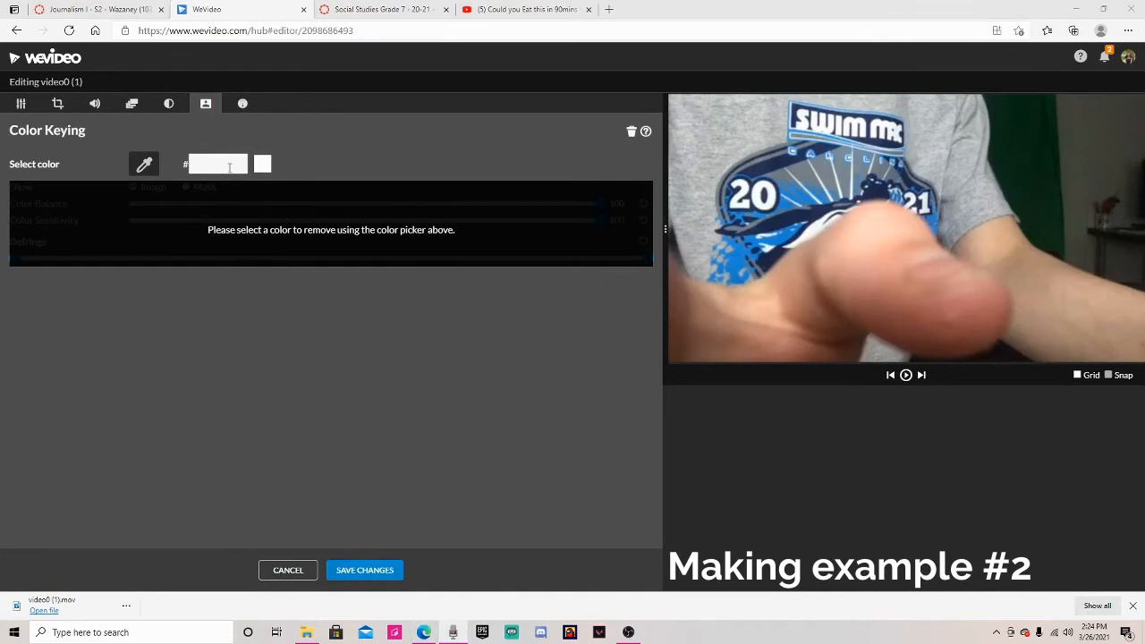
left_click(229, 167)
left_click(241, 187)
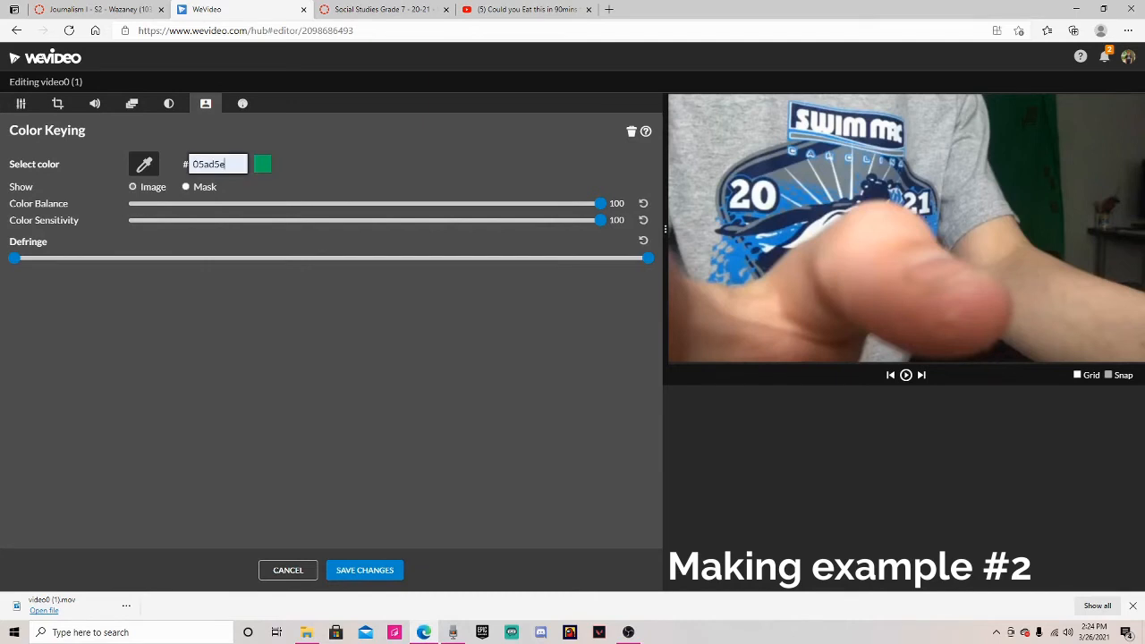
left_click(364, 571)
Step: Play back the keyed green screen clip over the room footage
left_click_drag(431, 398, 572, 398)
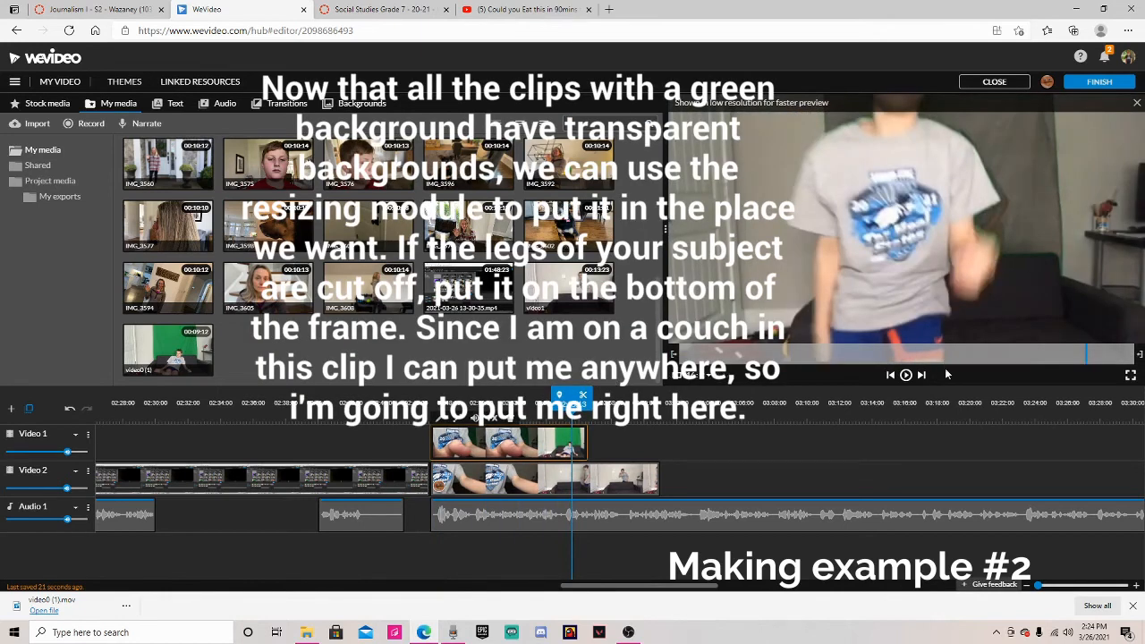
left_click(906, 375)
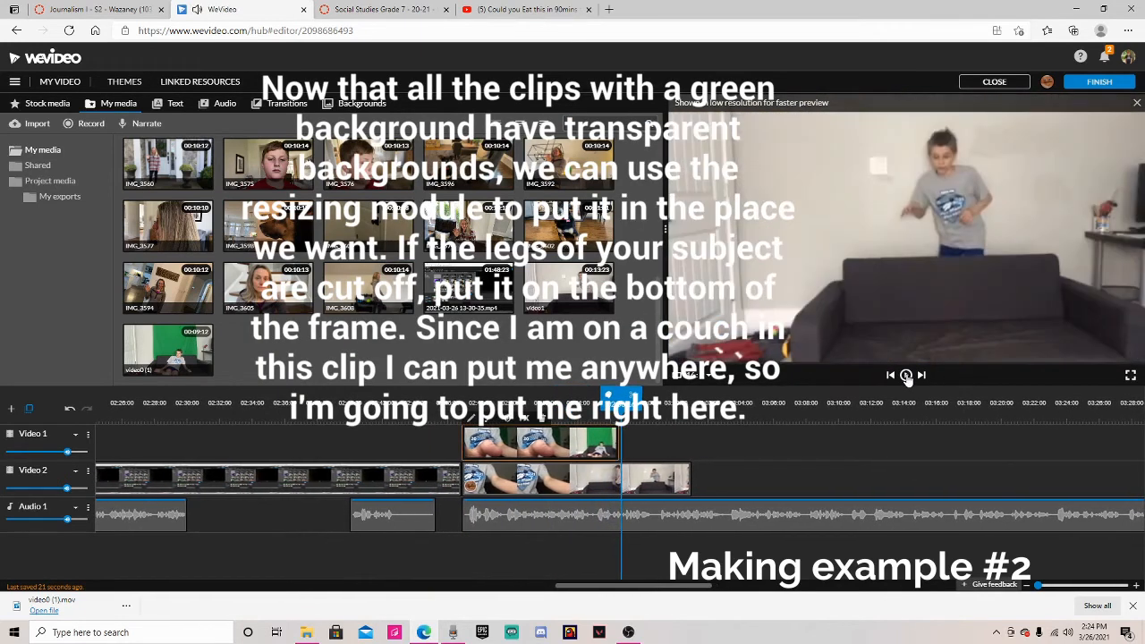
left_click_drag(621, 398, 467, 398)
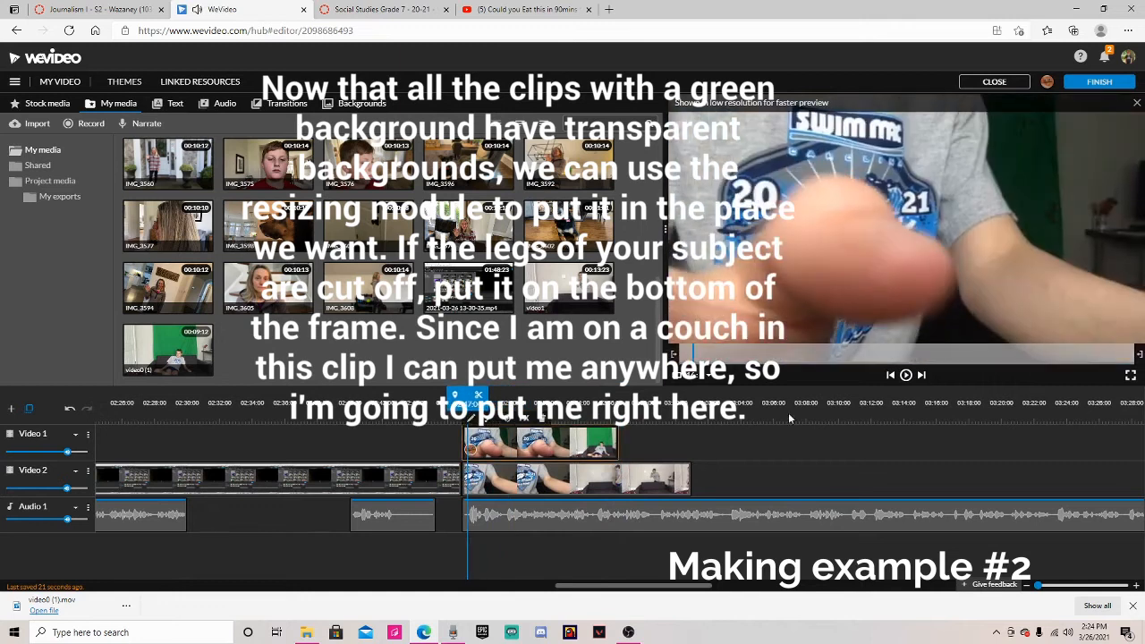
left_click(904, 376)
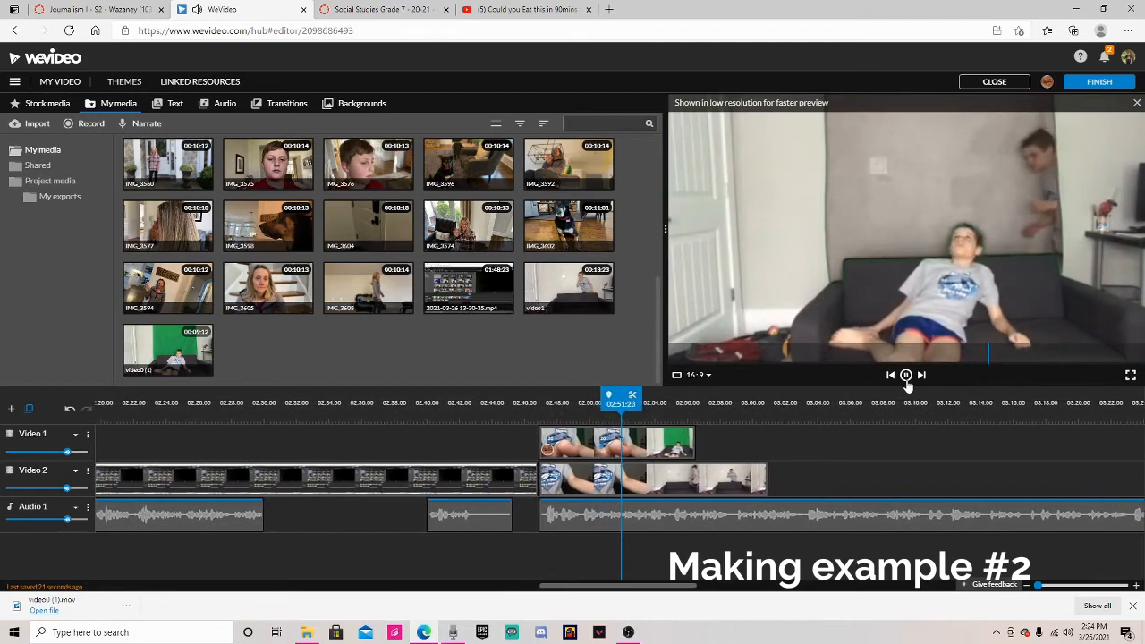
left_click(906, 377)
left_click_drag(617, 396, 522, 386)
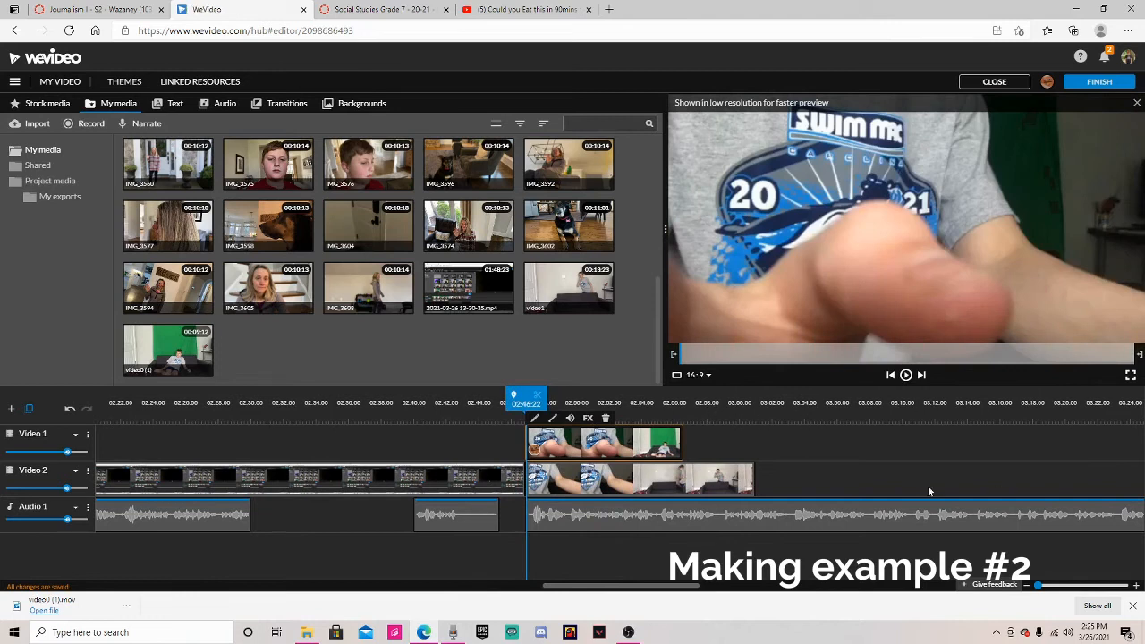
left_click_drag(526, 395, 667, 396)
left_click(522, 402)
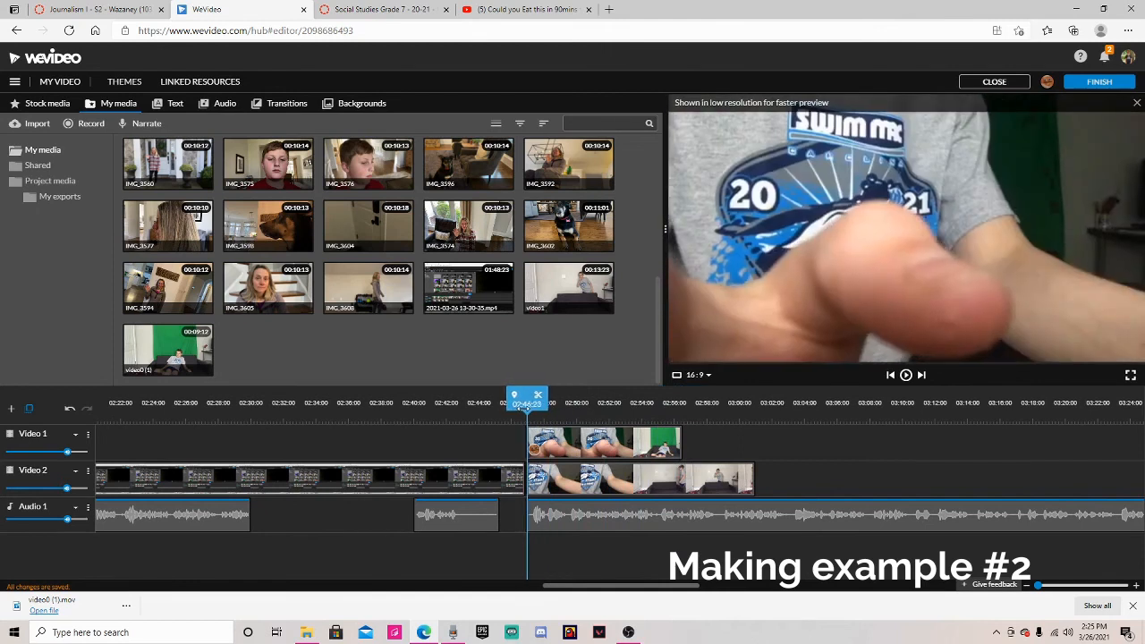
left_click_drag(522, 403, 527, 403)
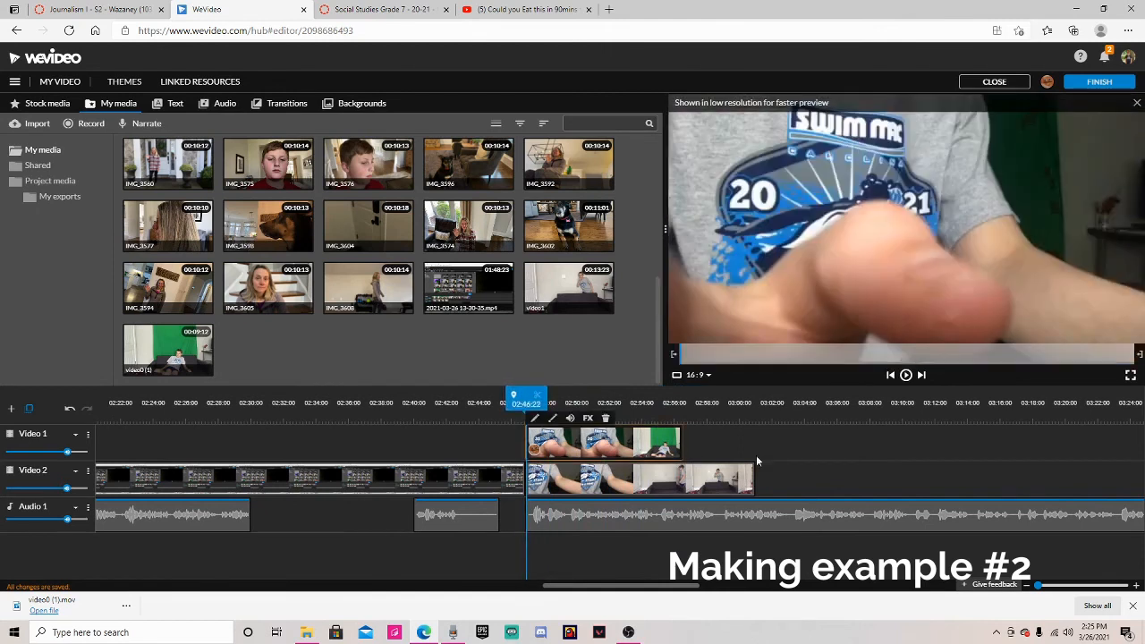
mouse_move(527, 403)
left_mouse_down()
mouse_move(660, 405)
mouse_move(664, 417)
mouse_move(521, 400)
left_mouse_up()
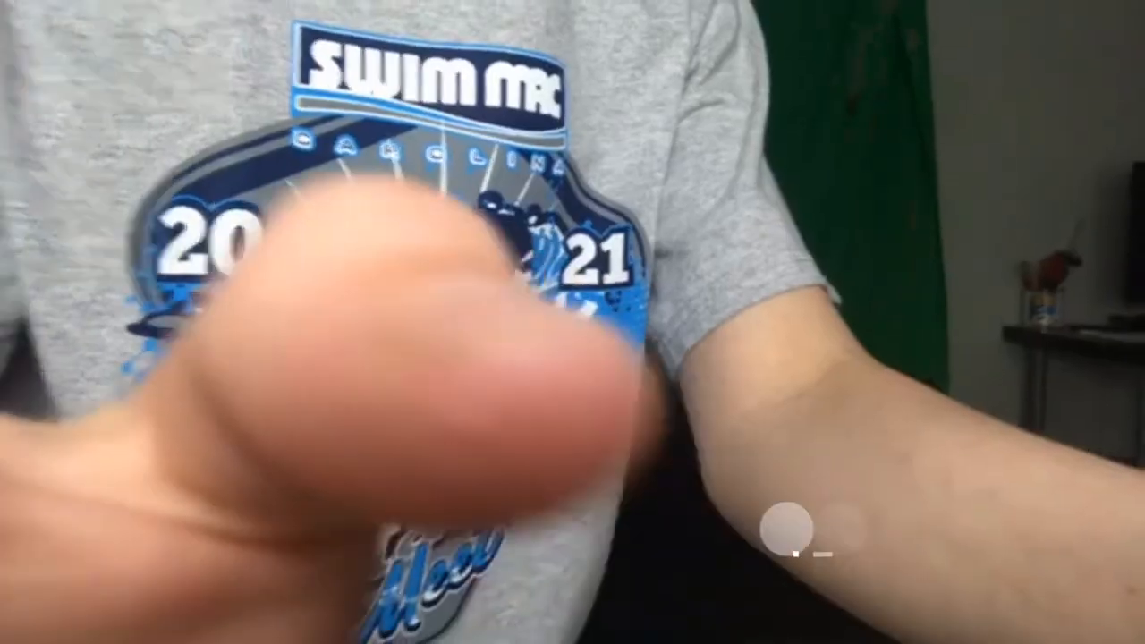